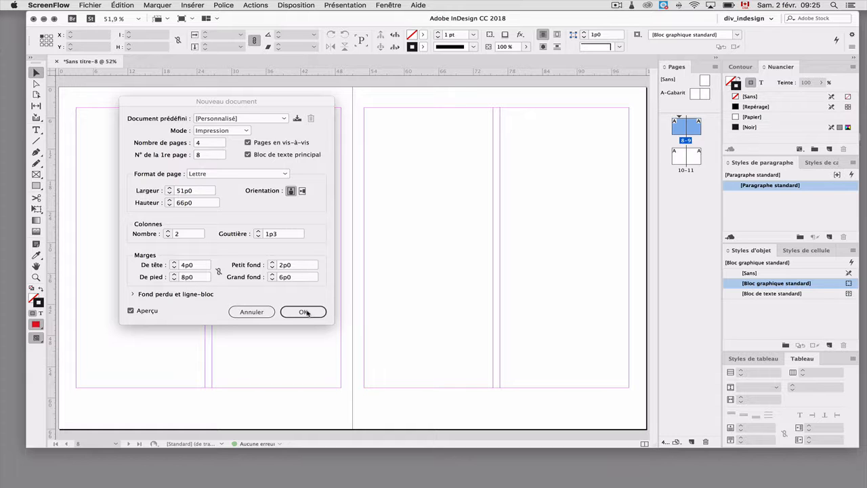
Create the new document with the settings already entered and save it to the Bureau as Vox_exercice.indd
click(305, 312)
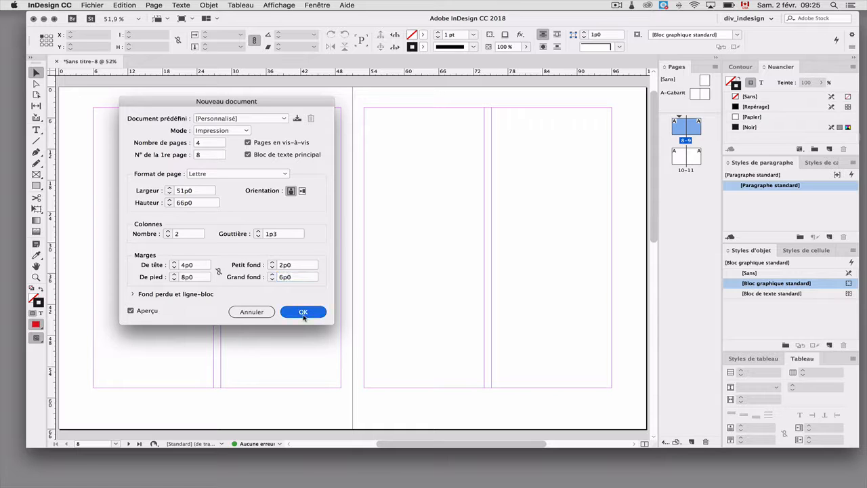
click(305, 315)
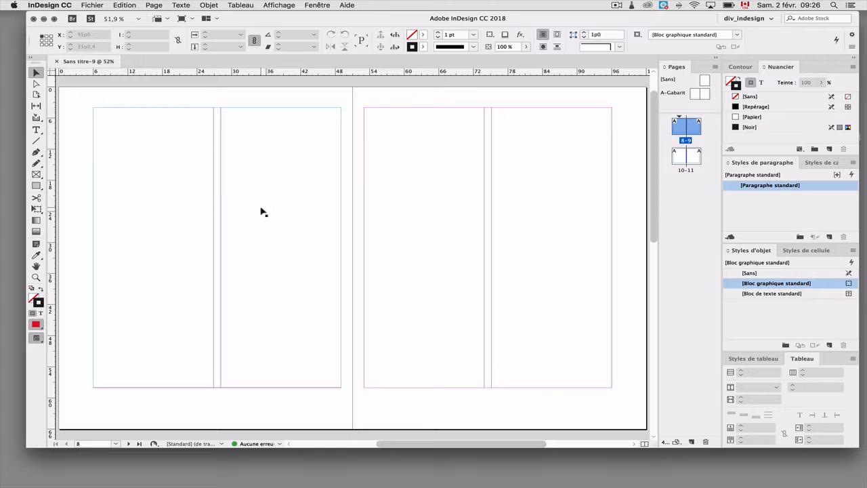
key(super+s)
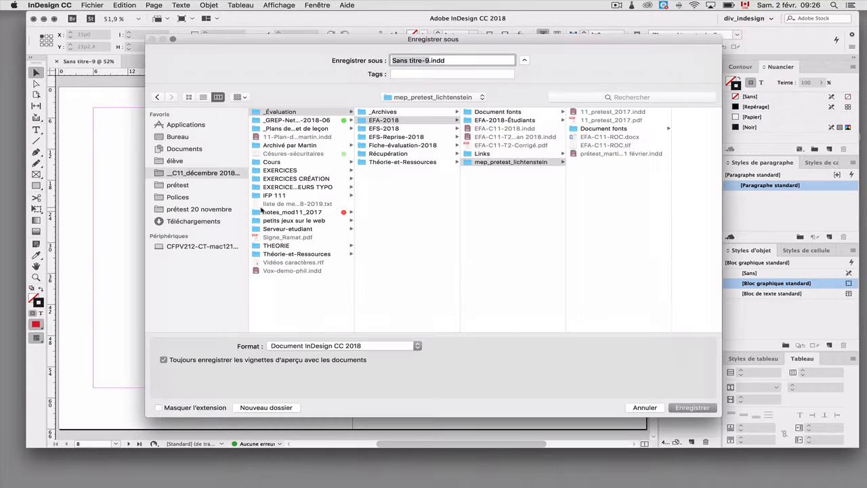
click(196, 136)
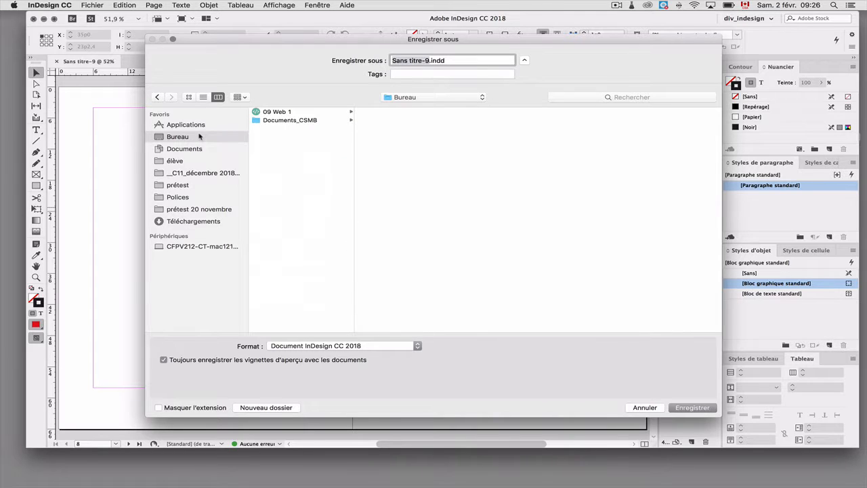
text(V)
text(ox_exe)
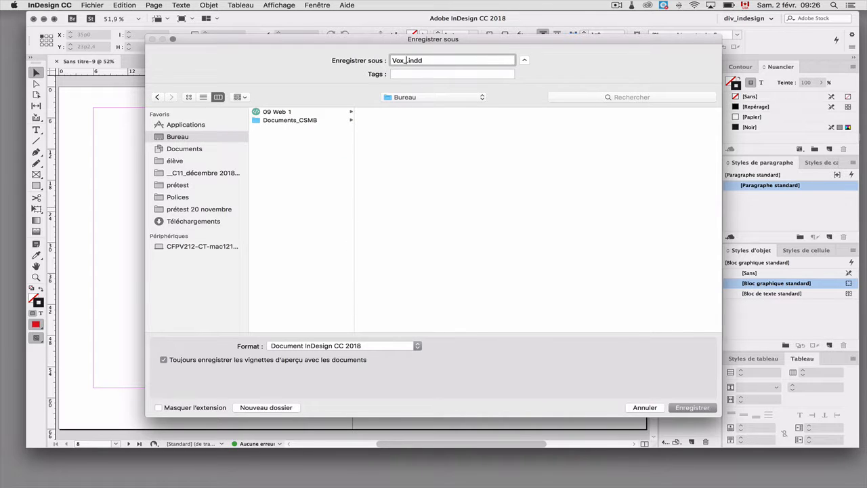
text(rcice)
click(692, 409)
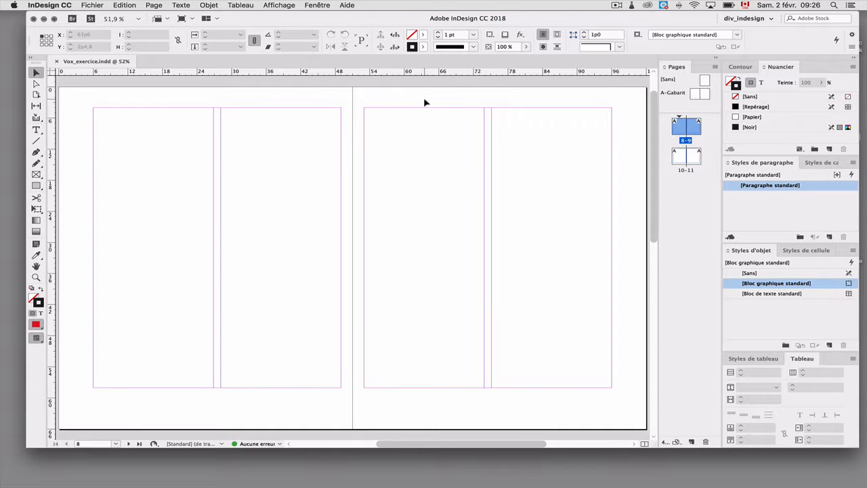
Import the 12_vox text file from Dossier mep_vox and flow it into the page columns, starting at page 8's first column
key(super+d)
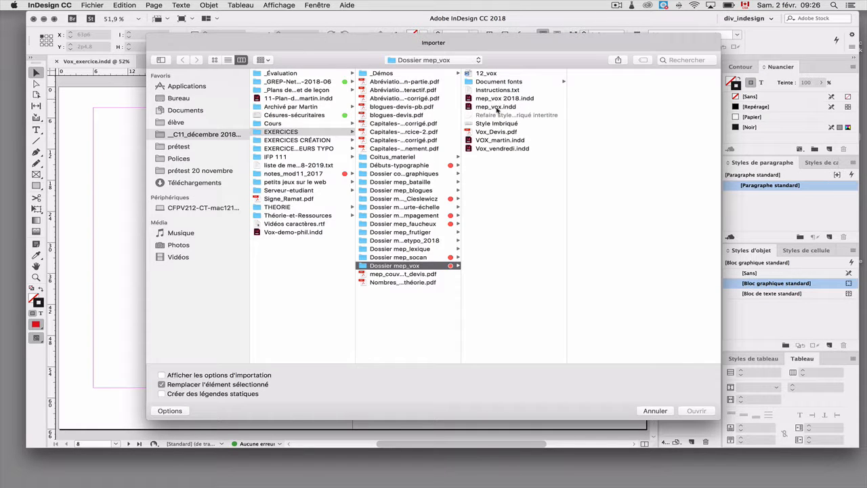
click(488, 74)
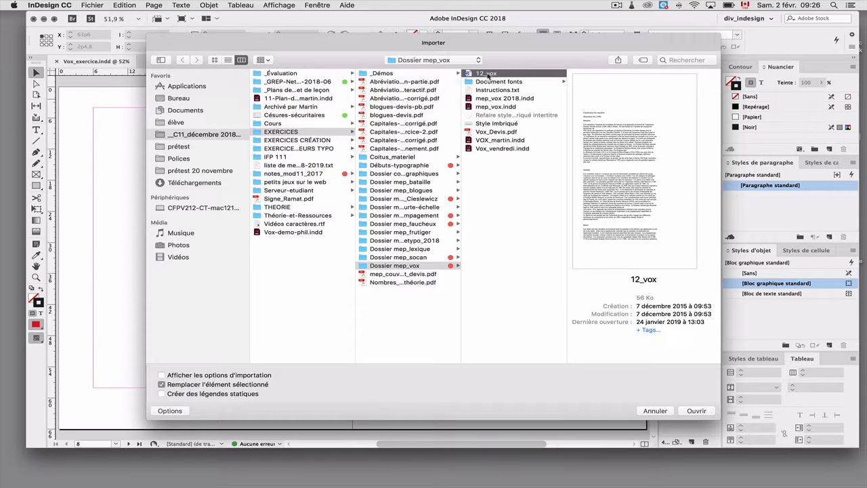
click(697, 412)
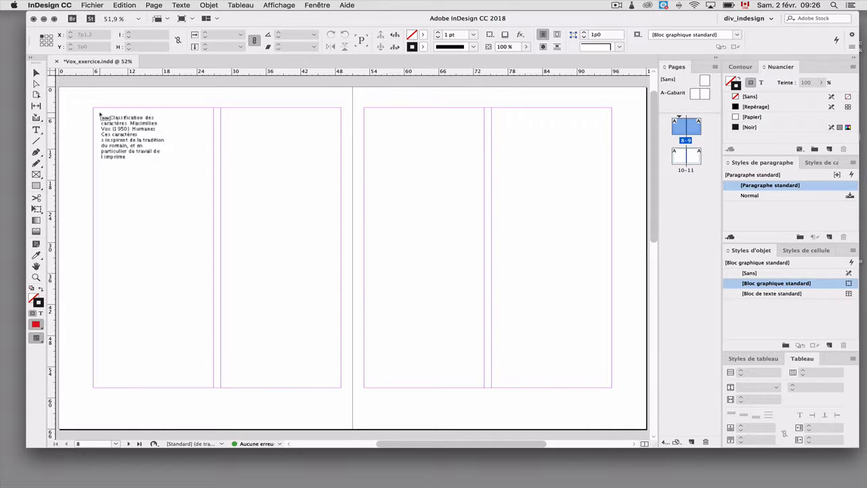
drag(100, 114, 99, 112)
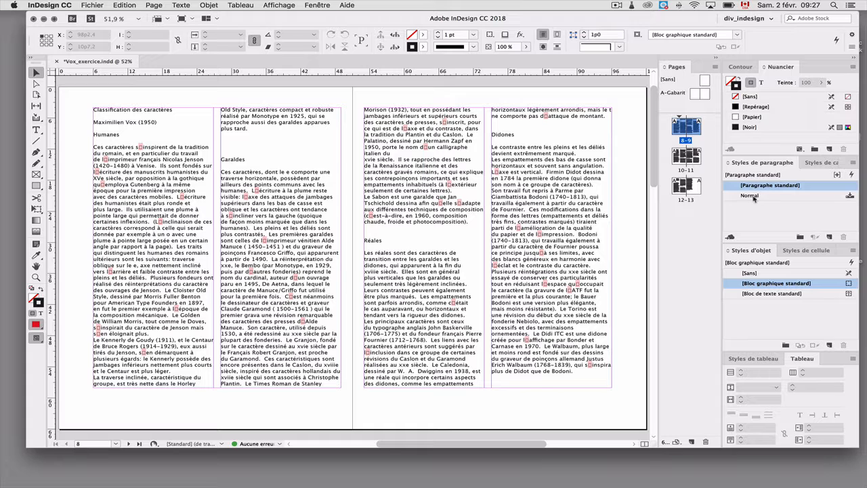
Delete the imported Normal paragraph style and replace it with [Paragraphe standard]
click(735, 197)
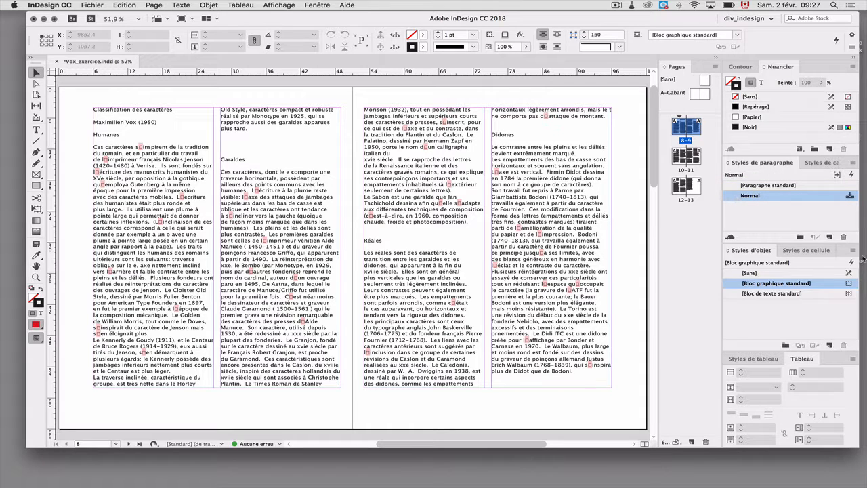
click(845, 239)
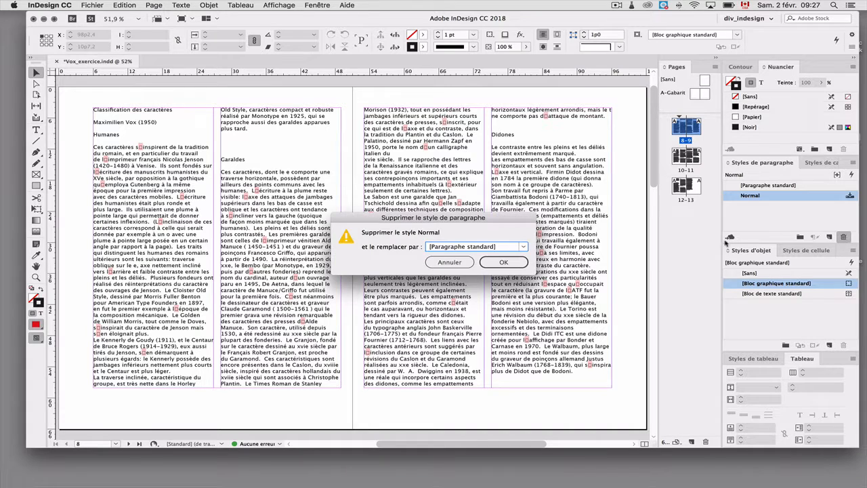
click(503, 262)
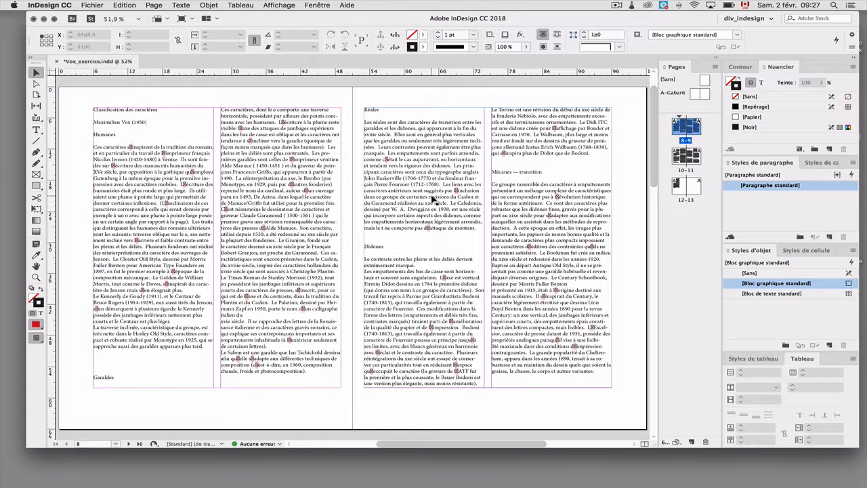
Select the whole story and clear its formatting overrides by reapplying [Paragraphe standard]
triple_click(444, 148)
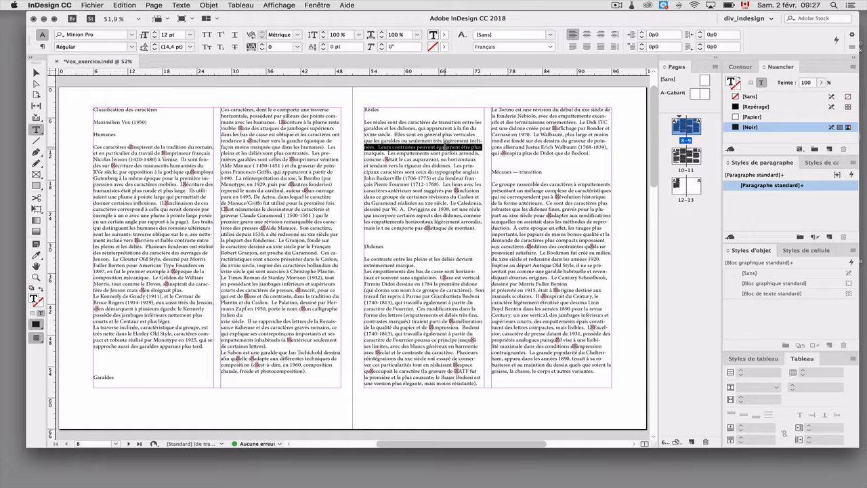
key(super+a)
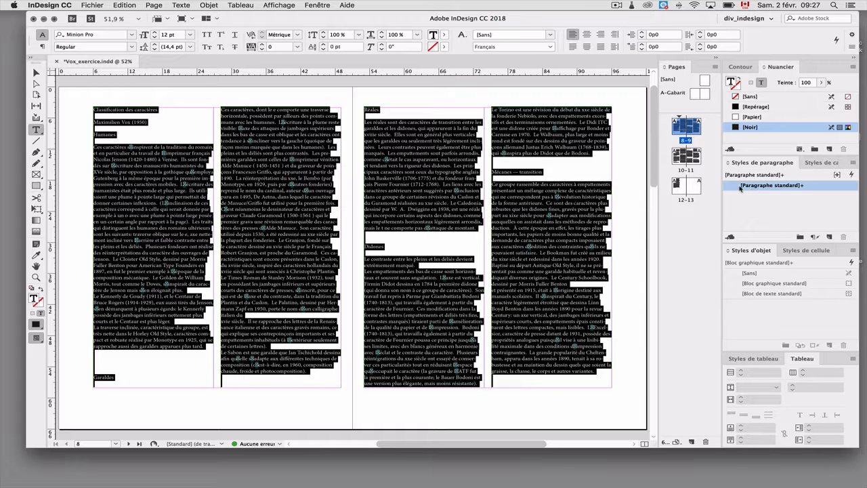
alt+click(743, 188)
click(571, 183)
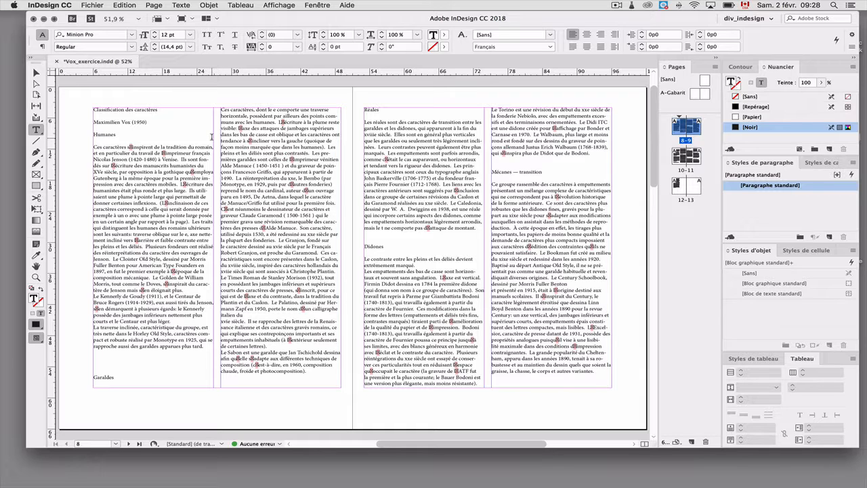
With no text or frame selected, create a new paragraph style and name it Texte
click(260, 101)
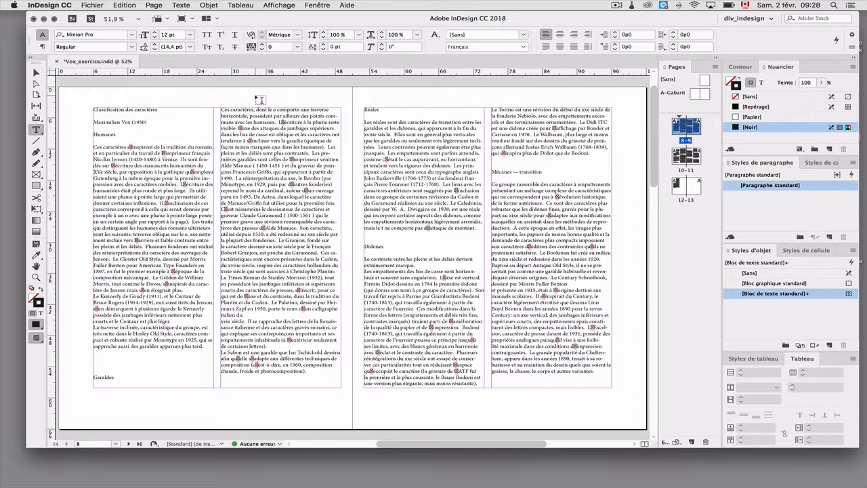
click(36, 72)
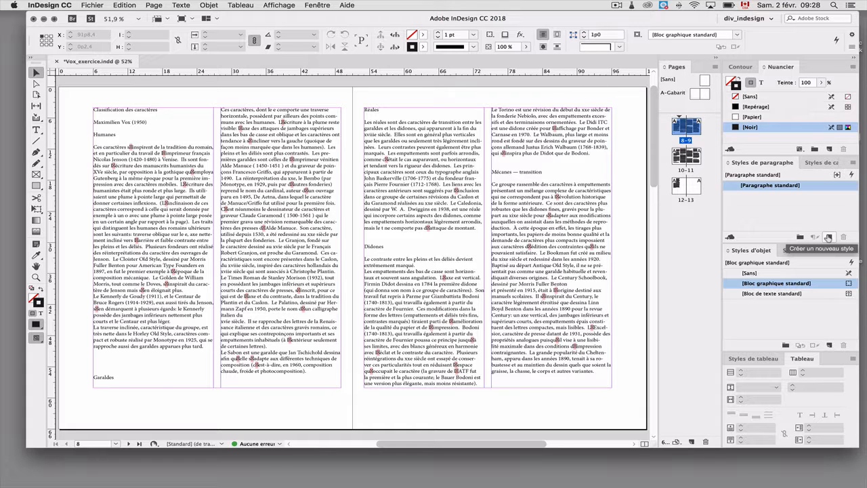
click(828, 237)
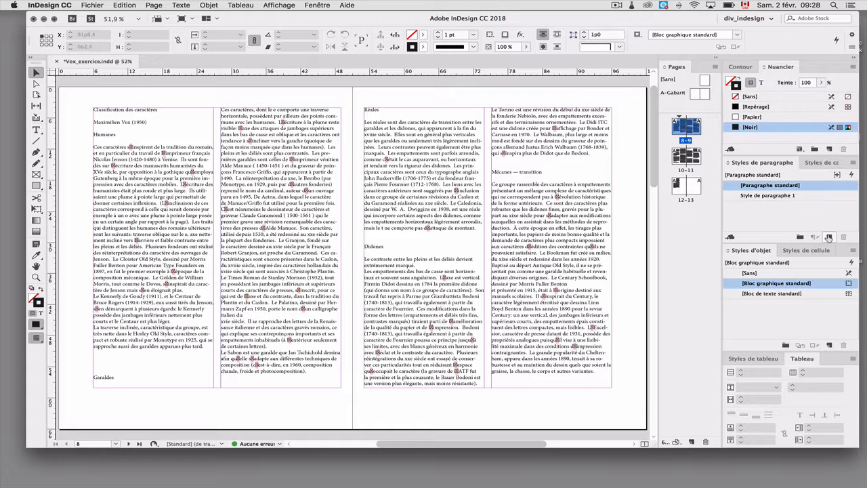
double_click(751, 196)
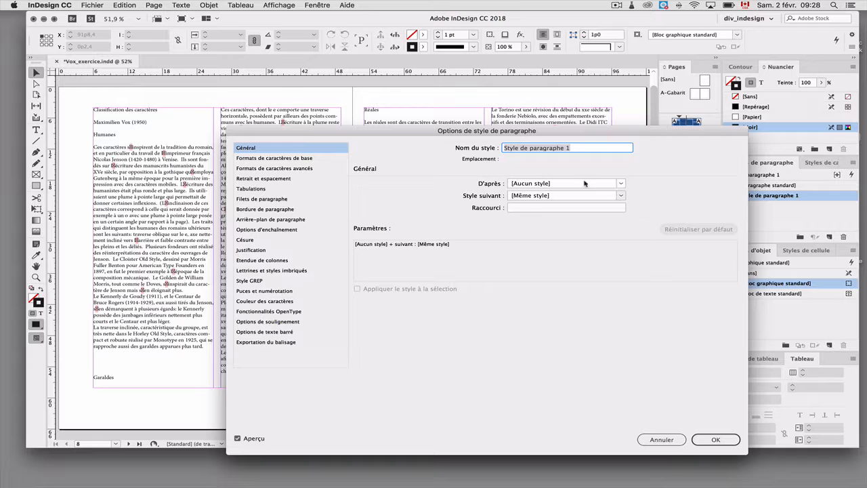
click(306, 158)
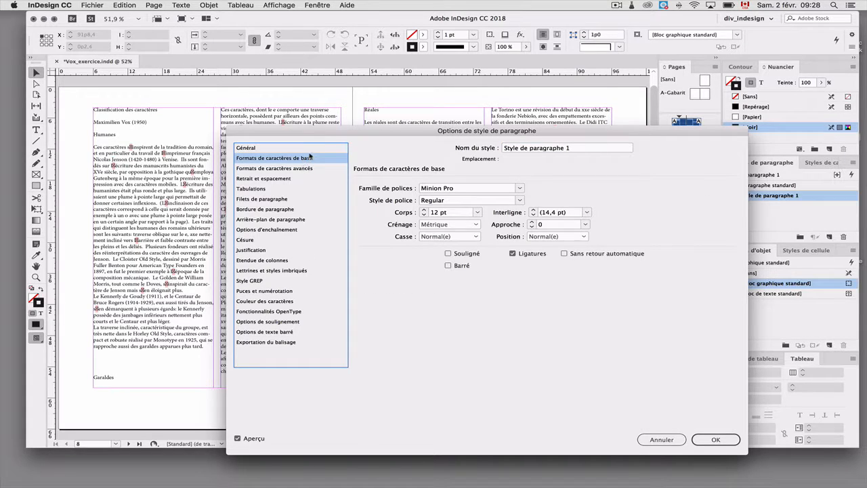
click(310, 151)
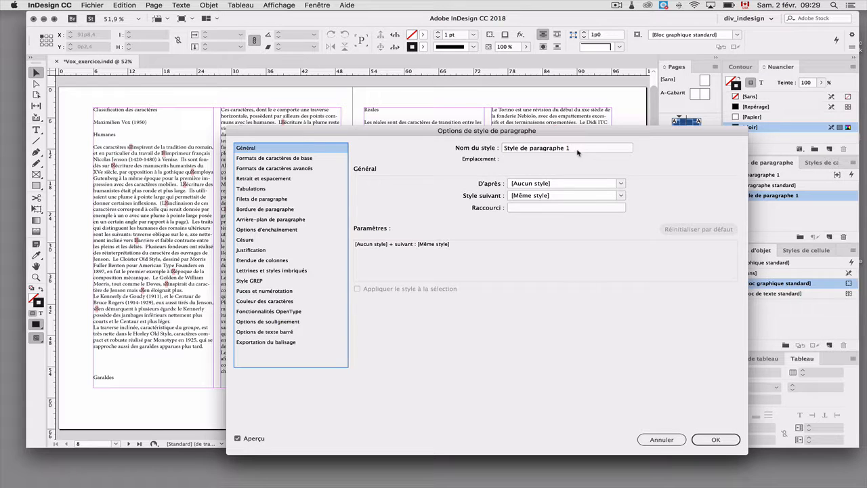
drag(579, 153, 499, 151)
text(Texte)
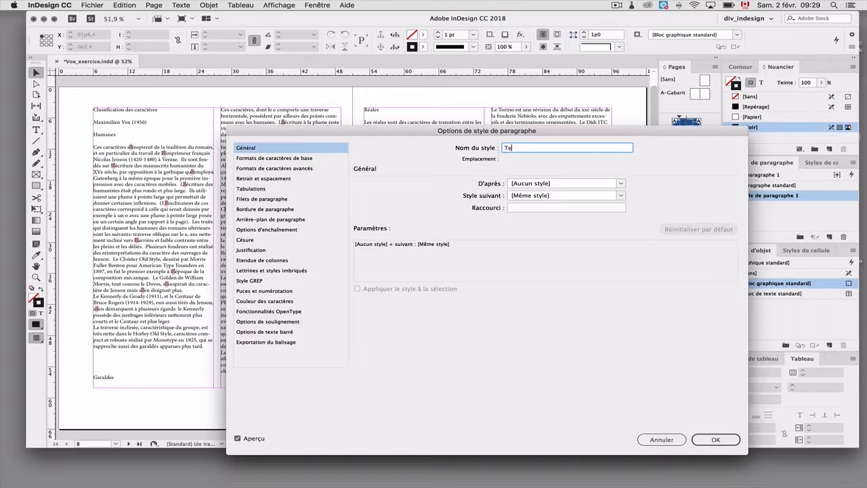
Set the Texte style's font family to Granjon LT Std in its basic character formats
click(330, 160)
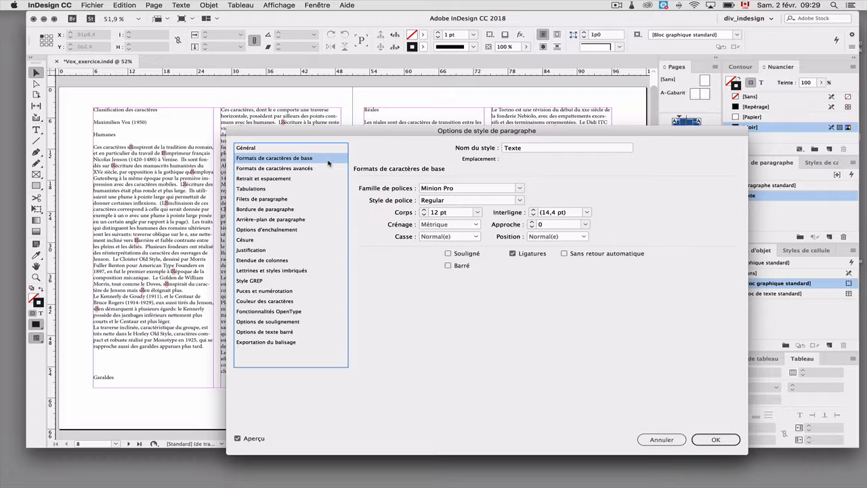
click(519, 189)
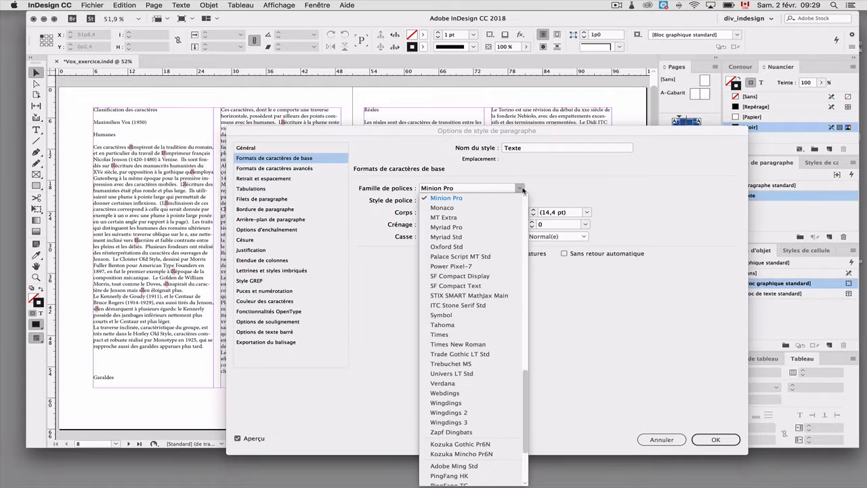
scroll(501, 244, up, 10)
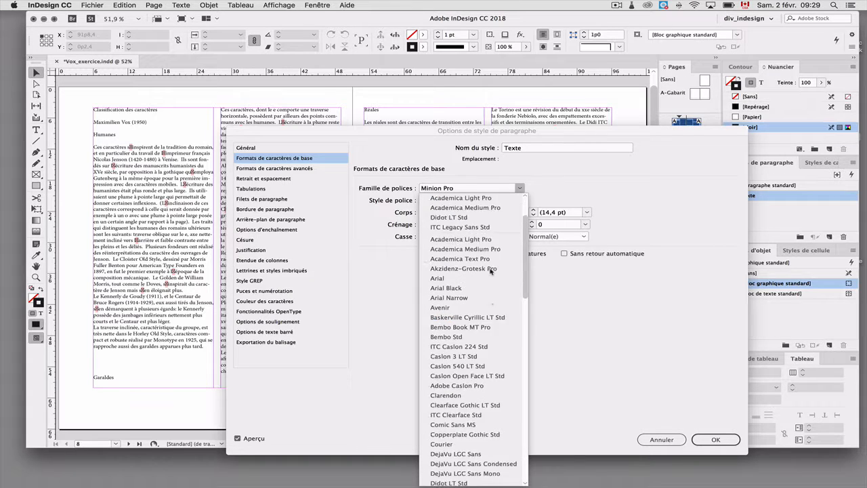
scroll(492, 271, down, 2)
scroll(490, 271, down, 3)
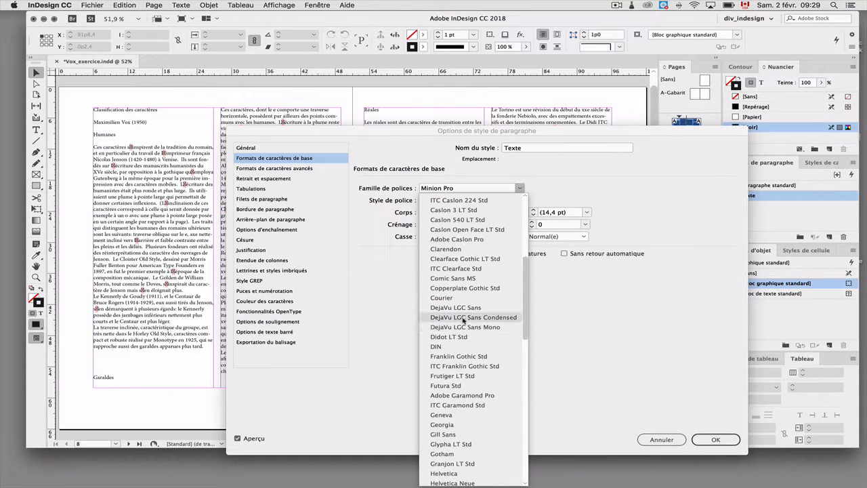
scroll(480, 399, down, 1)
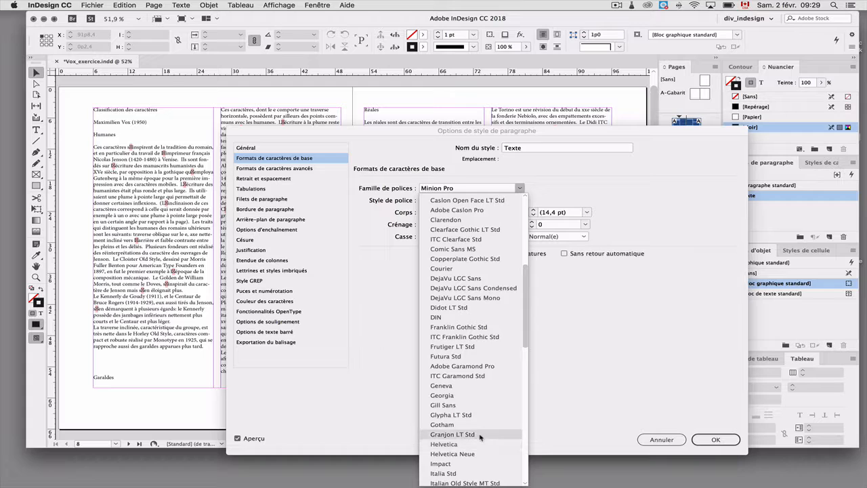
click(480, 435)
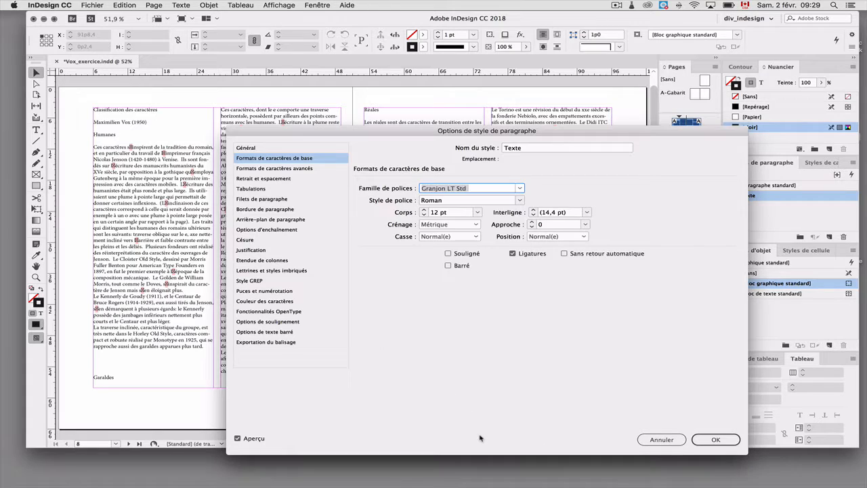
Set the Texte style's font size to 10,75 pt and its leading to 14,5 pt, and save the style options
click(433, 213)
text(10)
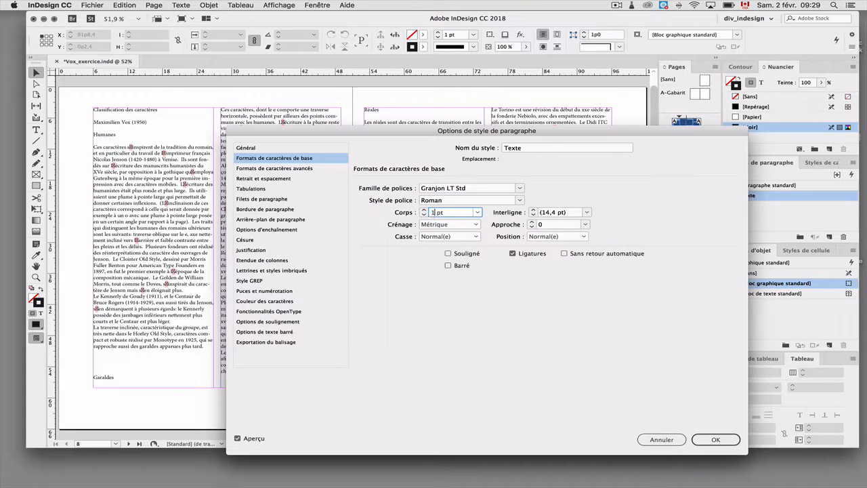
text(,75)
click(576, 213)
text(14)
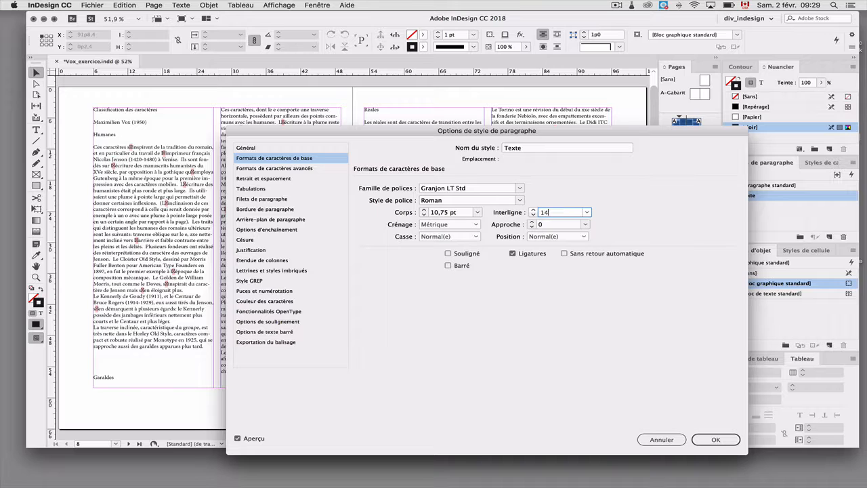
text(,5)
click(715, 439)
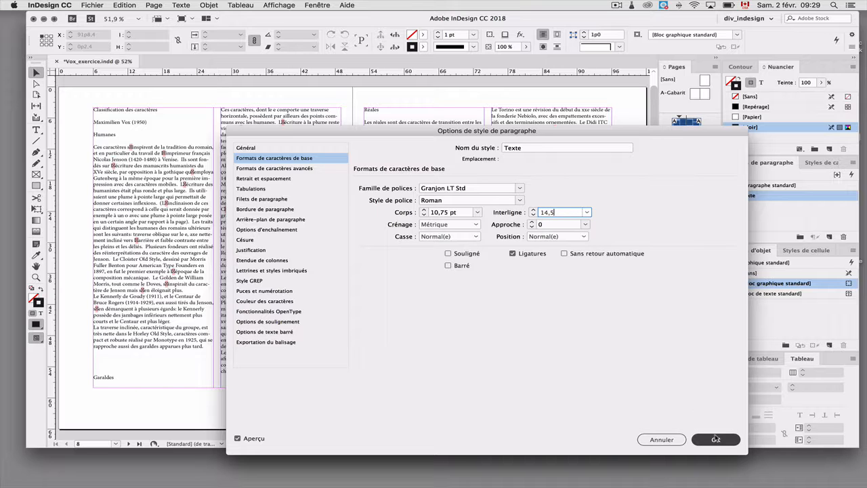